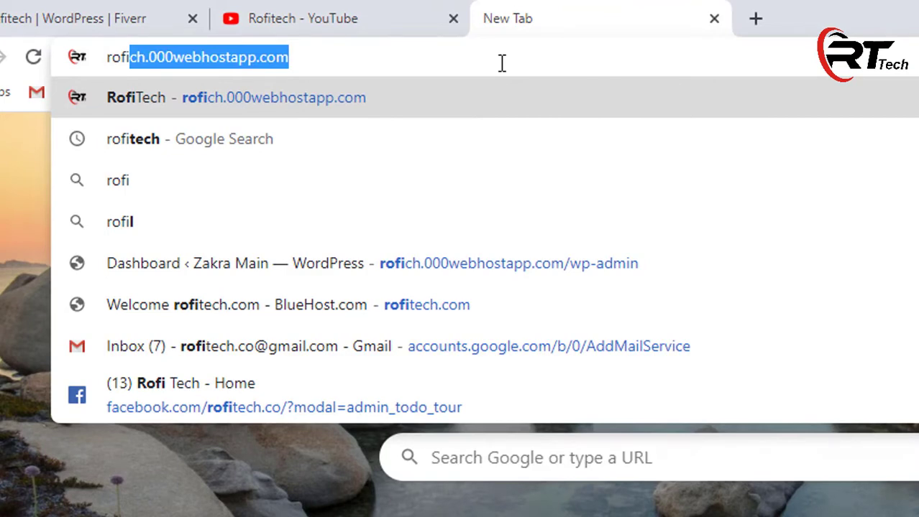
Open the live site rofich.000webhostapp.com and look over its home page.
{"action": "key", "text": "Return"}
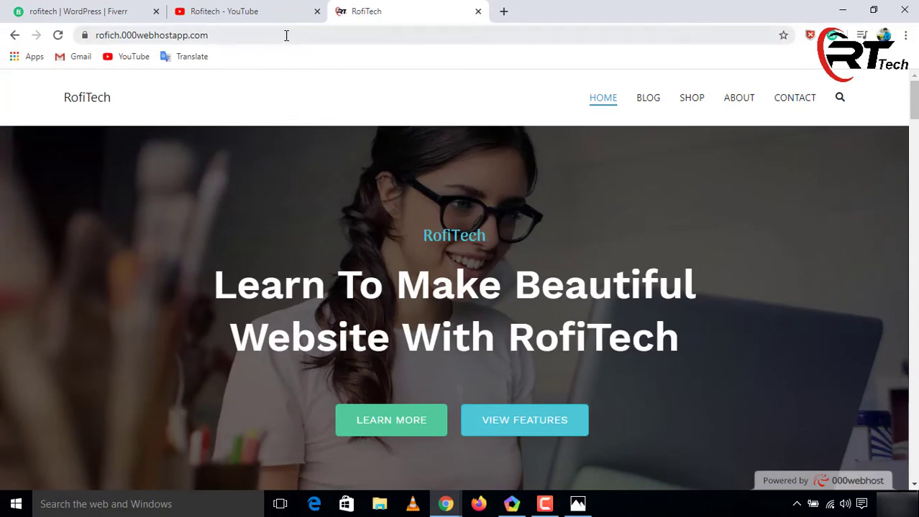
{"action": "left_click", "coordinate": [286, 35]}
{"action": "left_click", "coordinate": [286, 35]}
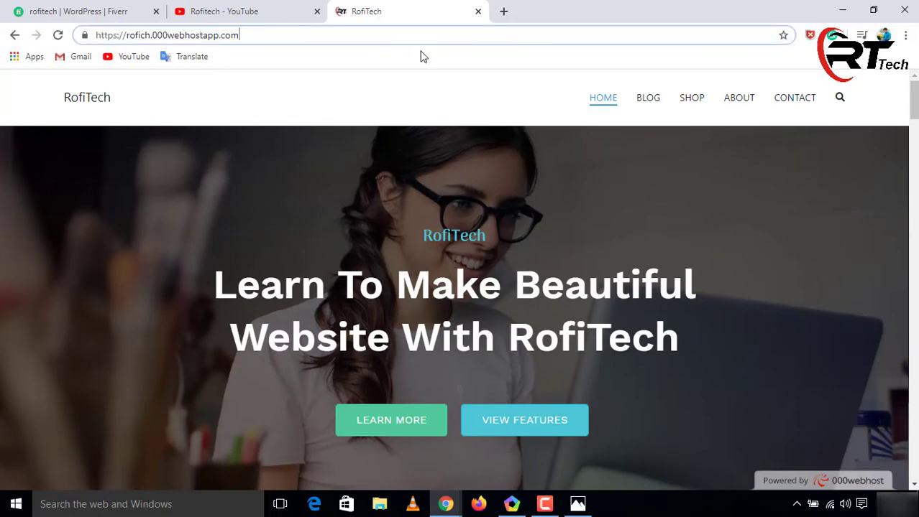
{"action": "left_click", "coordinate": [912, 99]}
{"action": "mouse_move", "coordinate": [913, 99]}
{"action": "left_mouse_down"}
{"action": "mouse_move", "coordinate": [913, 396]}
{"action": "mouse_move", "coordinate": [916, 86]}
{"action": "left_mouse_up"}
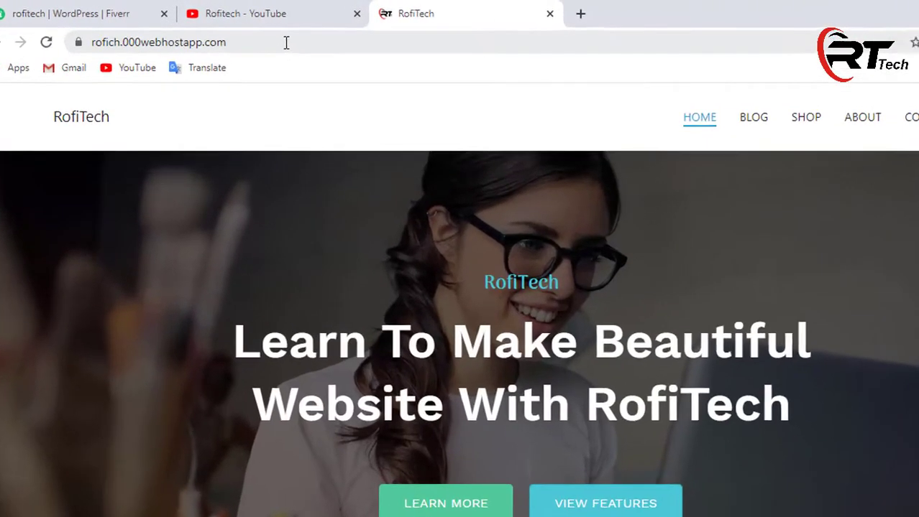
Open the live site's WordPress dashboard at rofich.000webhostapp.com/wp-admin and dismiss the Limited Time Offer banner.
{"action": "left_click", "coordinate": [286, 42]}
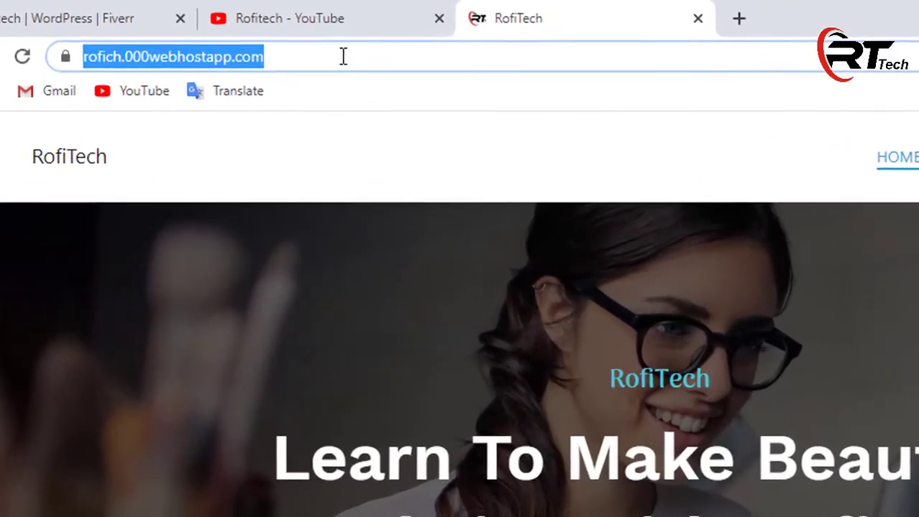
{"action": "left_click", "coordinate": [286, 42]}
{"action": "type", "text": "/"}
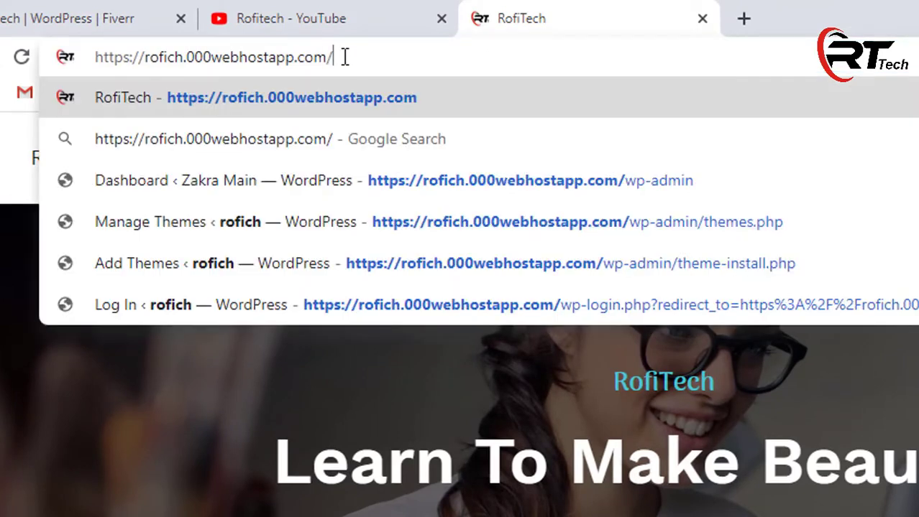
{"action": "type", "text": "wp-admin"}
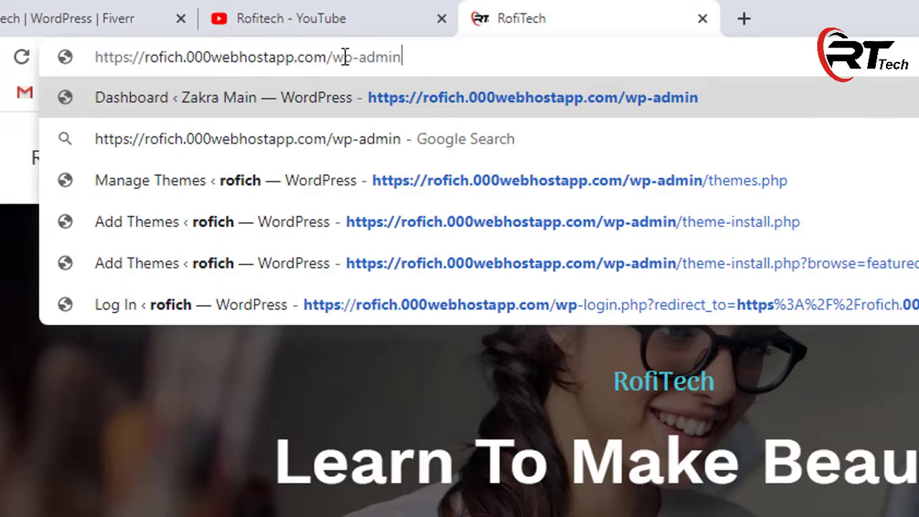
{"action": "key", "text": "Return"}
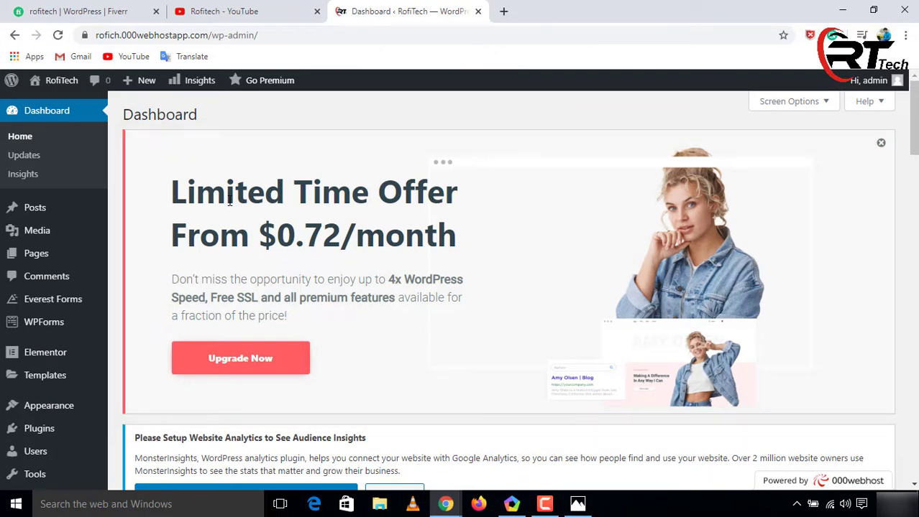
{"action": "left_click", "coordinate": [880, 145]}
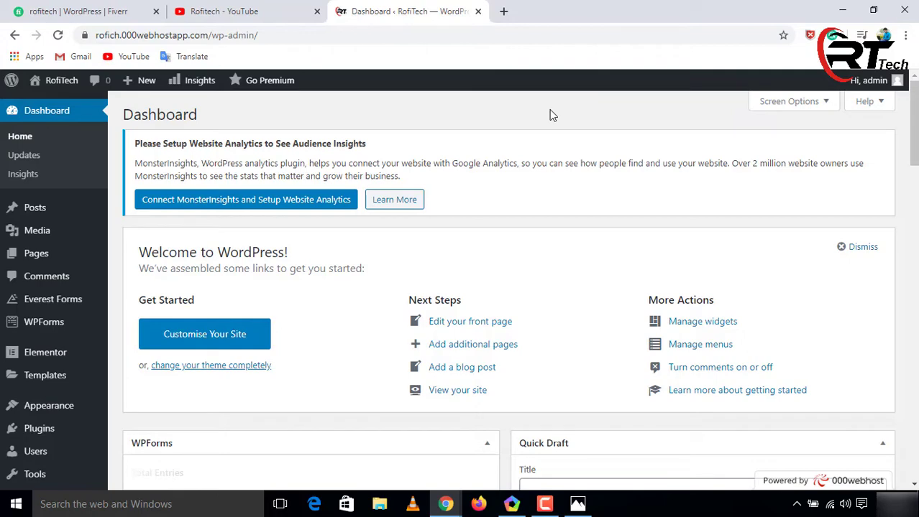
Launch xampp-control.exe from the xampp folder on Local Disk (C:).
{"action": "left_click", "coordinate": [380, 504]}
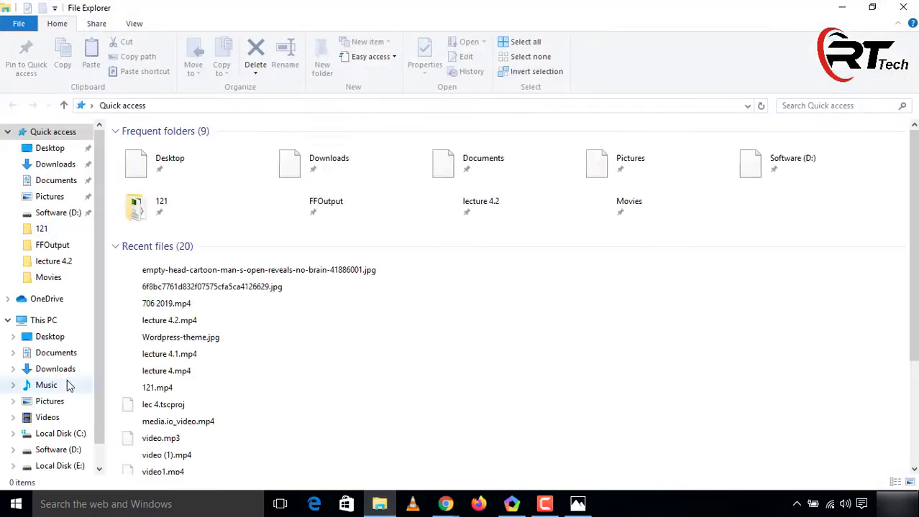
{"action": "left_click", "coordinate": [63, 451]}
{"action": "left_click", "coordinate": [60, 433]}
{"action": "double_click", "coordinate": [146, 232]}
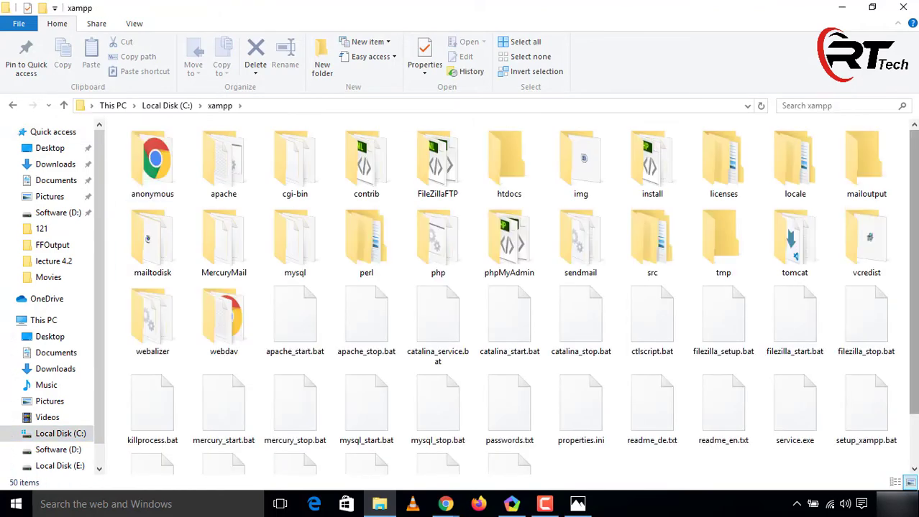
{"action": "scroll", "coordinate": [431, 450], "scroll_direction": "down", "scroll_amount": 2}
{"action": "left_click", "coordinate": [430, 450]}
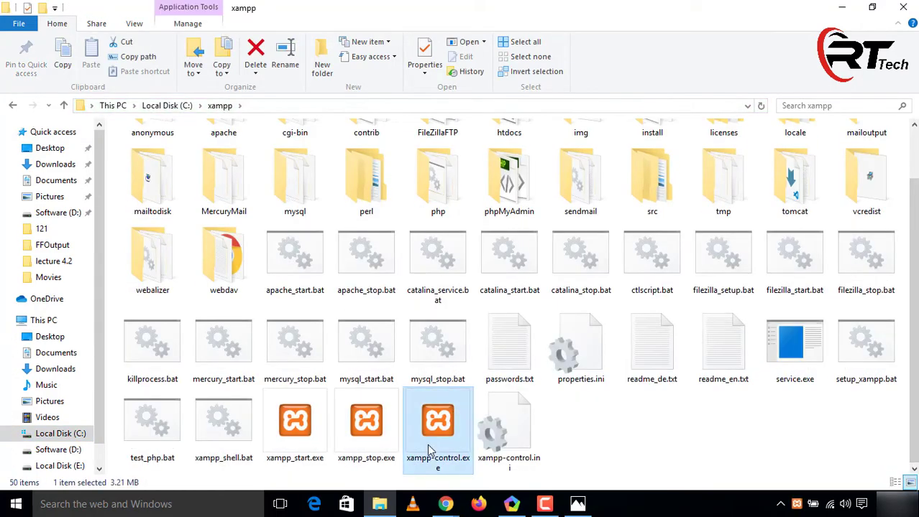
{"action": "double_click", "coordinate": [430, 450]}
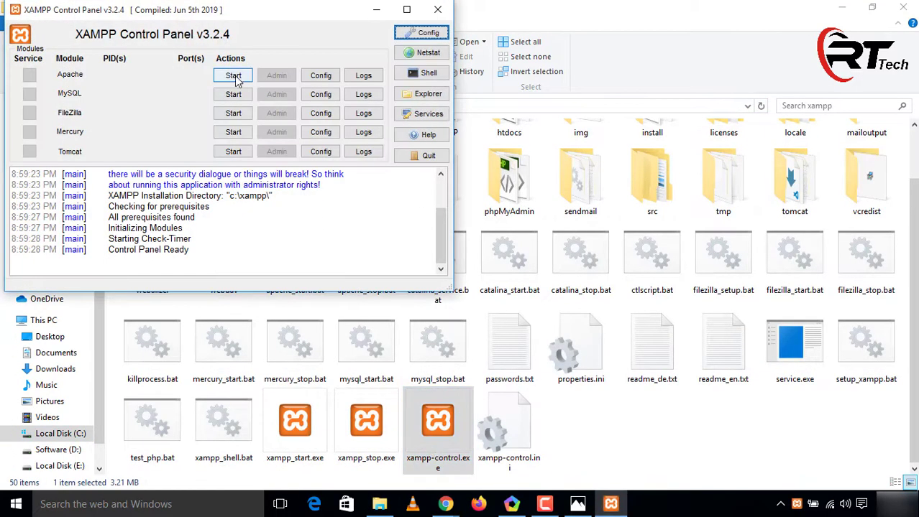
Start the Apache and MySQL modules in XAMPP, minimize its control panel and close the xampp folder window.
{"action": "left_click", "coordinate": [238, 77]}
{"action": "left_click", "coordinate": [238, 92]}
{"action": "left_click", "coordinate": [381, 5]}
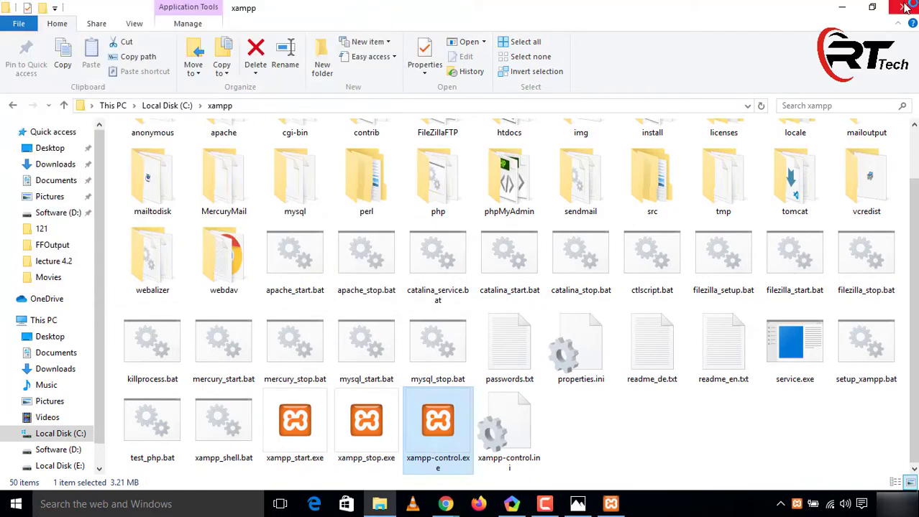
{"action": "left_click", "coordinate": [904, 7]}
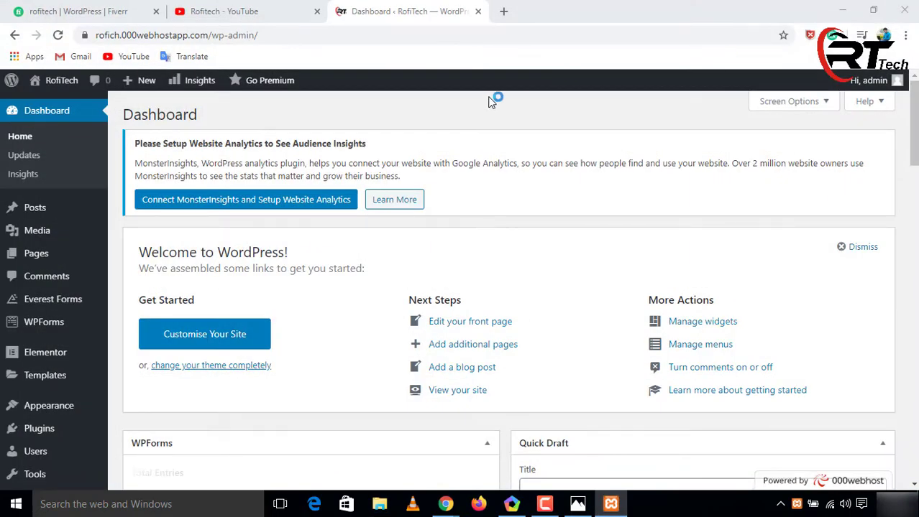
Bring up the XAMPP Control Panel over the browser to check the Apache and MySQL status, and return to the browser.
{"action": "left_click", "coordinate": [610, 504]}
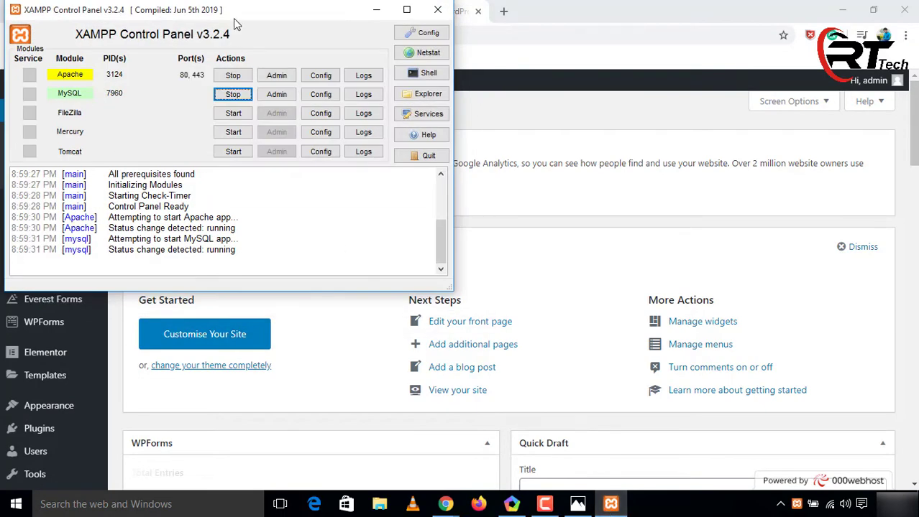
{"action": "left_click_drag", "start_coordinate": [241, 18], "coordinate": [503, 110]}
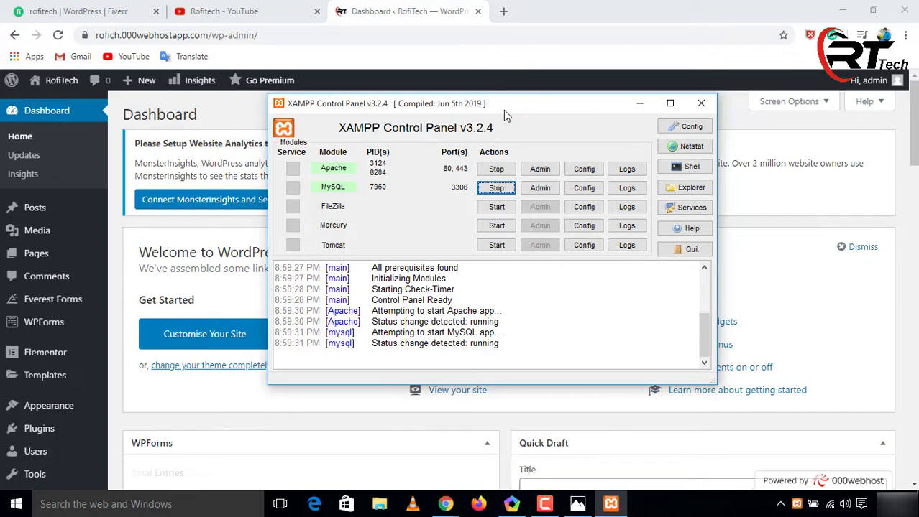
{"action": "left_click", "coordinate": [505, 86]}
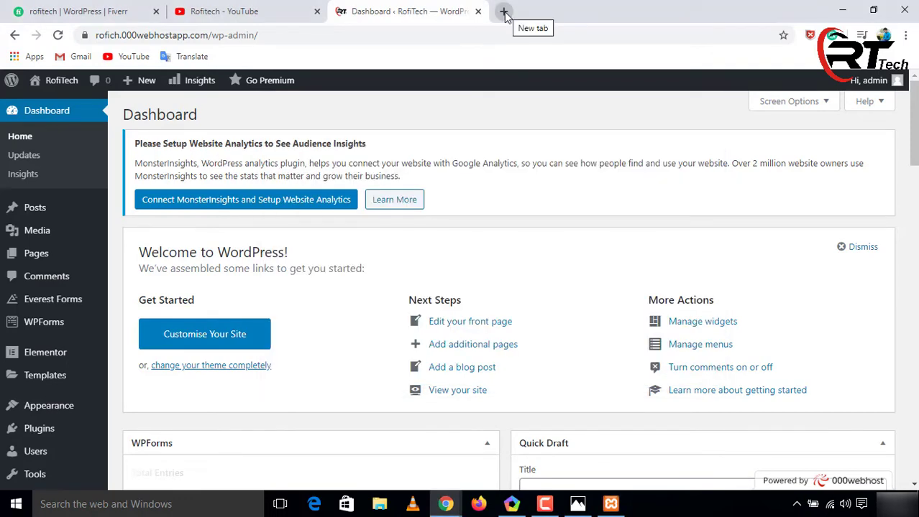
Open a new browser tab and turn off the computer's Wi-Fi.
{"action": "left_click", "coordinate": [505, 12]}
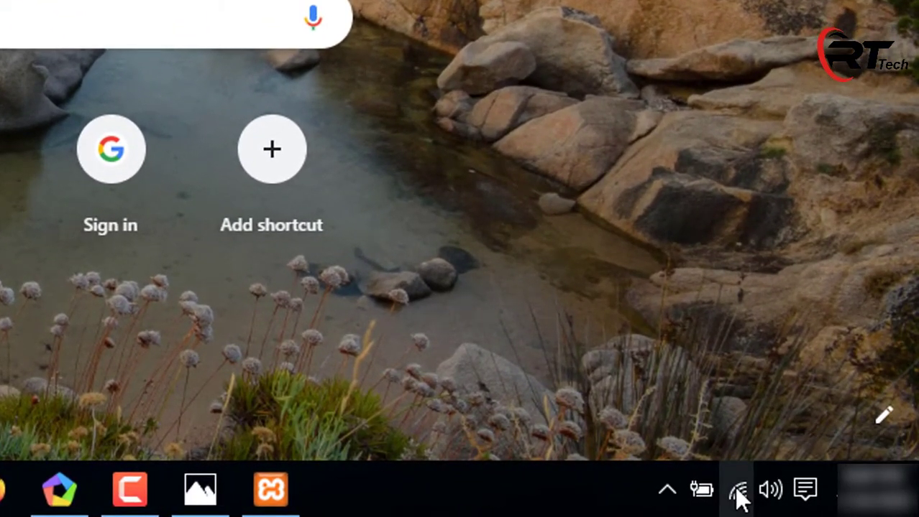
{"action": "left_click", "coordinate": [738, 494]}
{"action": "left_click", "coordinate": [462, 413]}
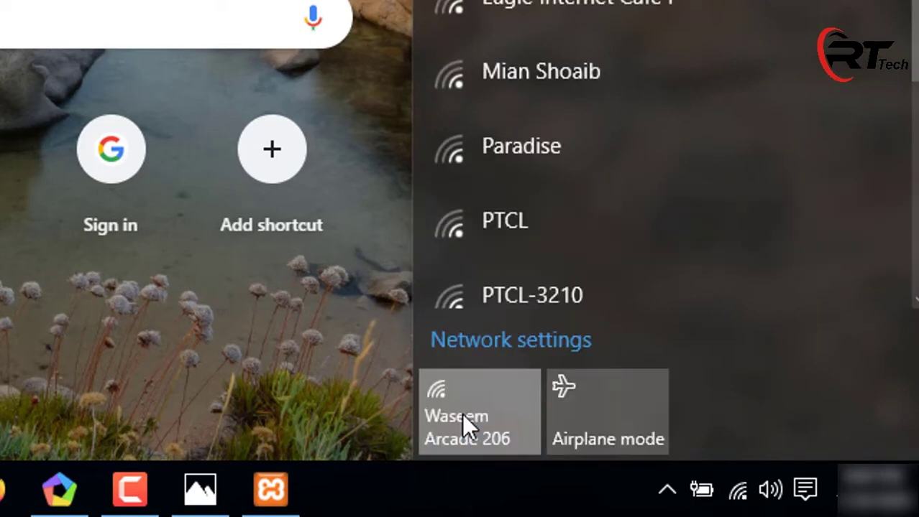
{"action": "left_click", "coordinate": [279, 374]}
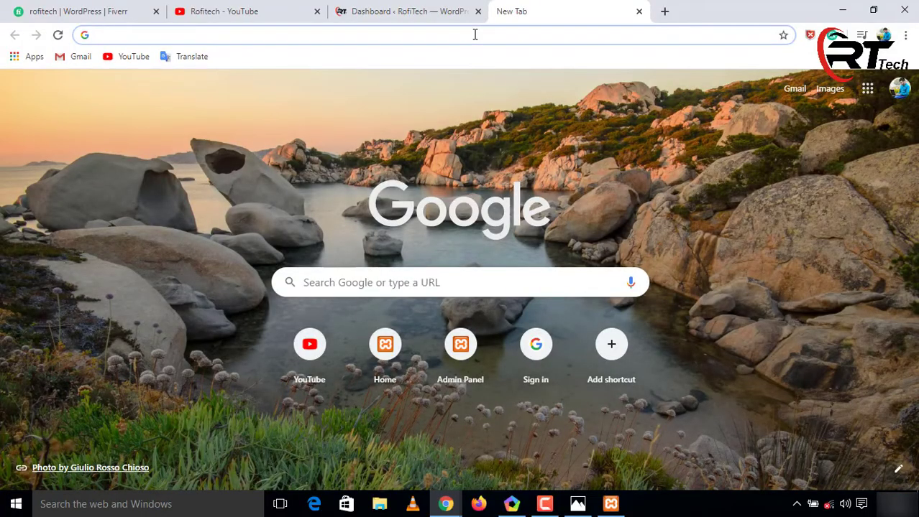
Search the web for "song" to test the internet connection, and close that tab.
{"action": "left_click", "coordinate": [474, 34]}
{"action": "type", "text": "song"}
{"action": "key", "text": "Return"}
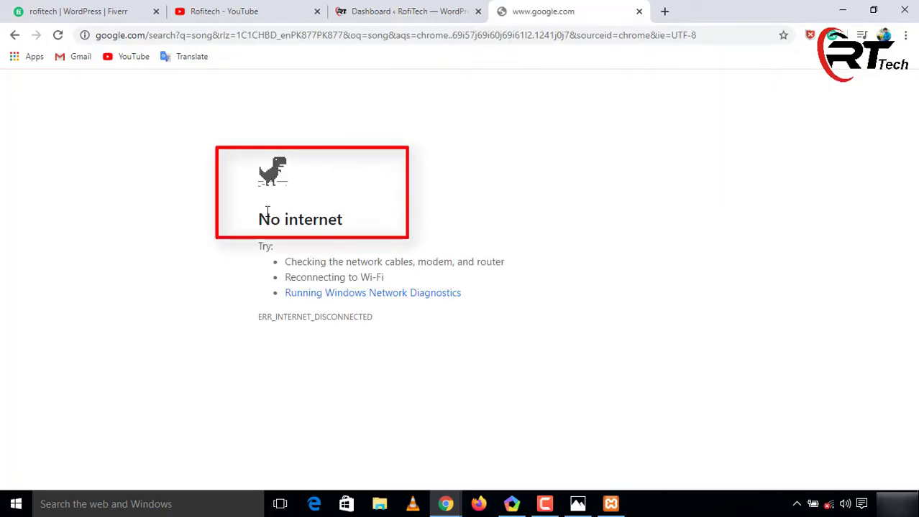
{"action": "left_click", "coordinate": [639, 12]}
Open the local WordPress site at localhost/rofi in a new browser tab.
{"action": "left_click", "coordinate": [504, 11]}
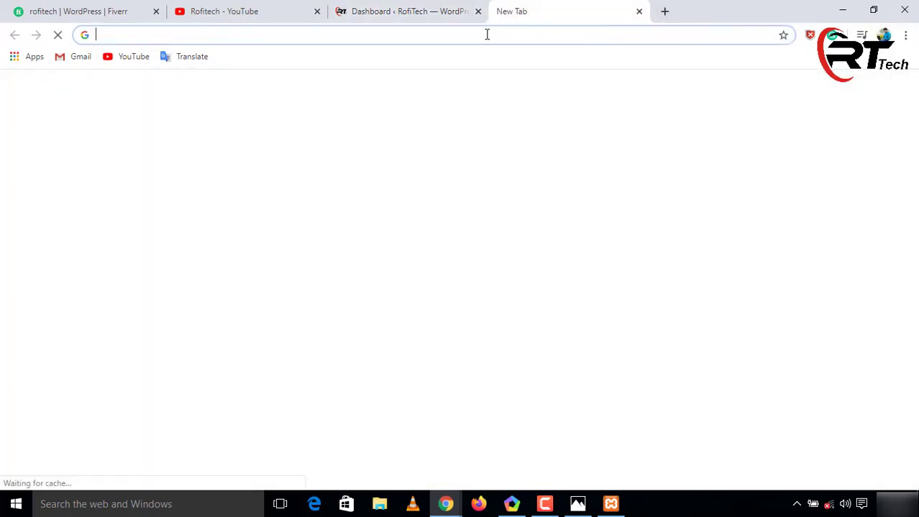
{"action": "type", "text": "local"}
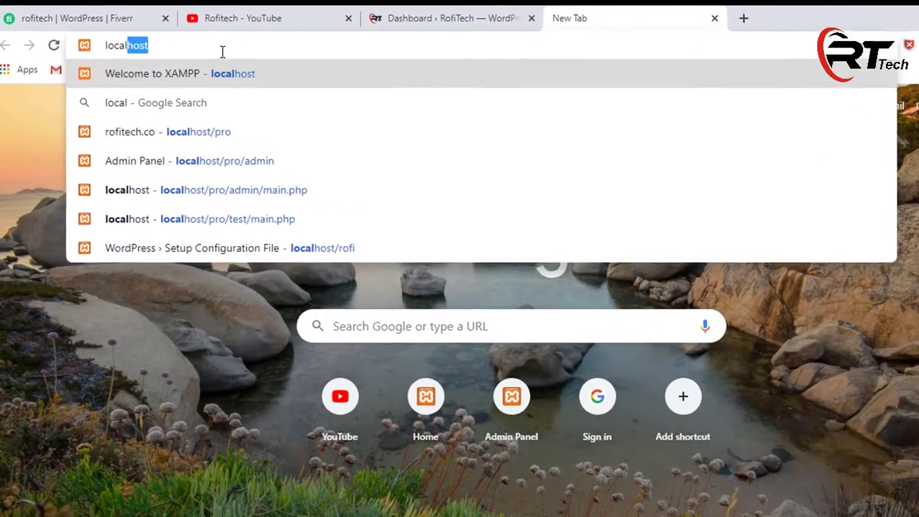
{"action": "type", "text": "host/"}
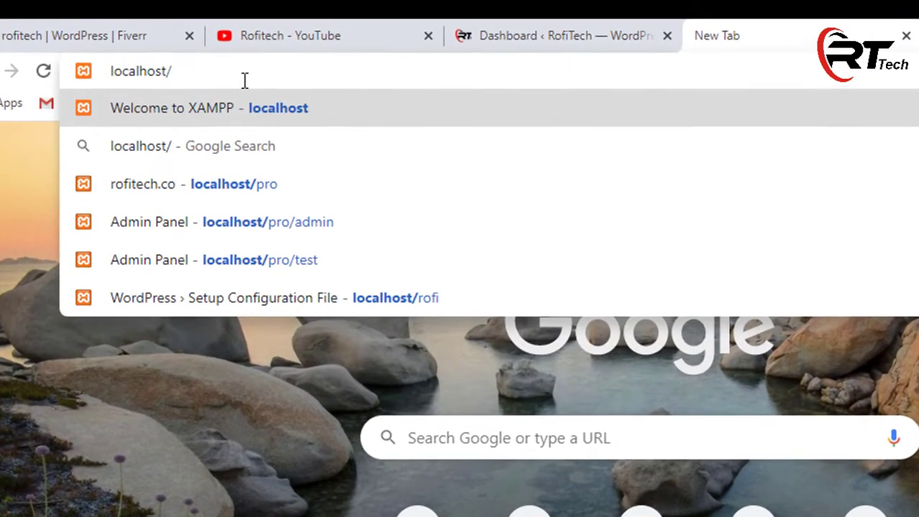
{"action": "type", "text": "rofi"}
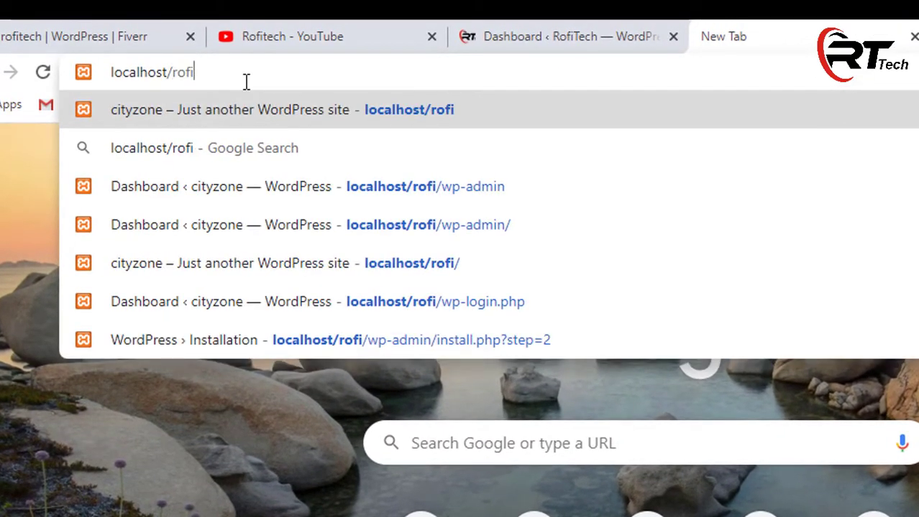
{"action": "key", "text": "Return"}
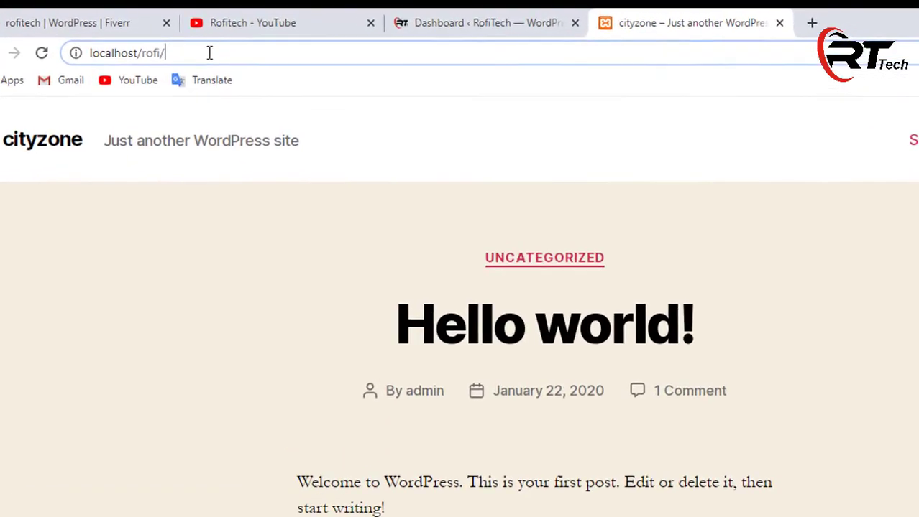
Go to the local site's admin address, localhost/rofi/wp-admin.
{"action": "type", "text": "w"}
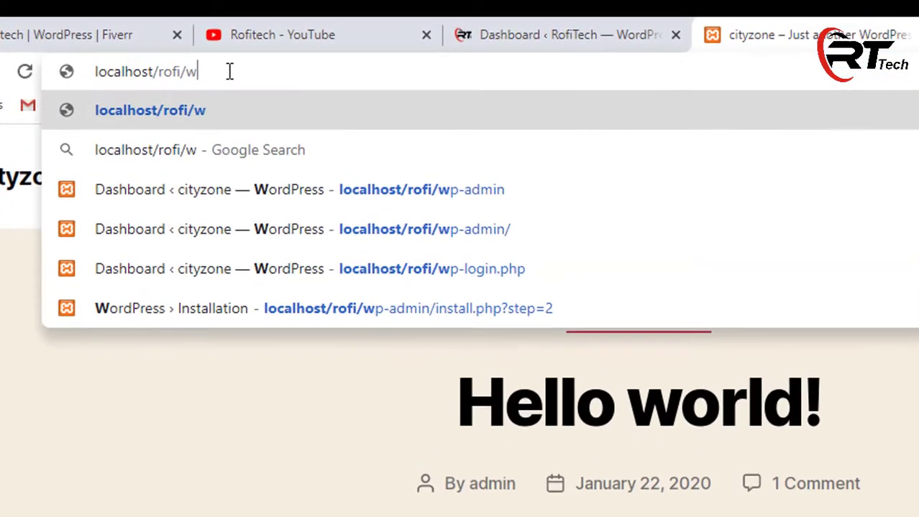
{"action": "type", "text": "p-a"}
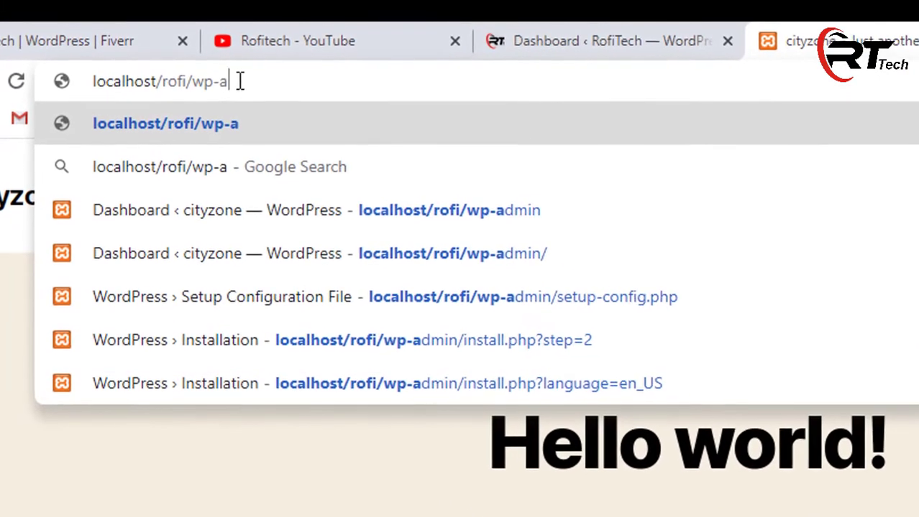
{"action": "type", "text": "di"}
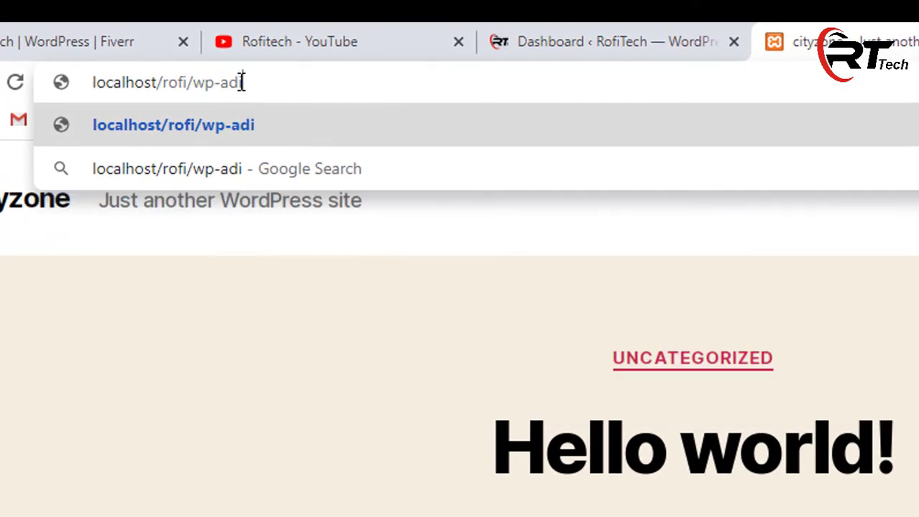
{"action": "key", "text": "BackSpace"}
{"action": "type", "text": "min"}
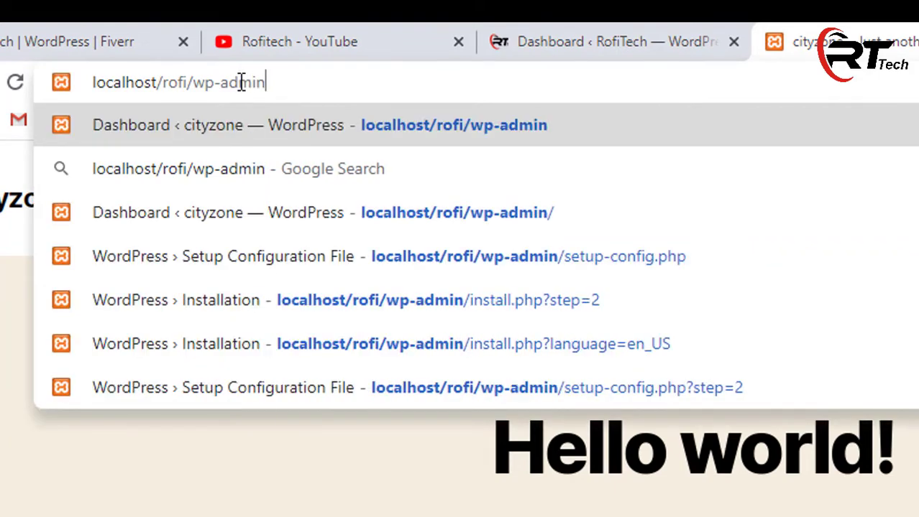
{"action": "key", "text": "Return"}
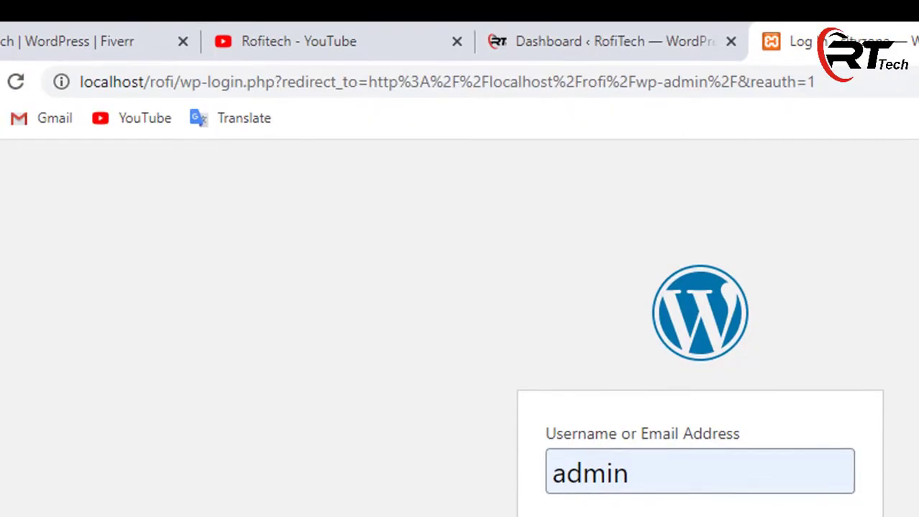
Enter the account password for the admin user and log in to the local WordPress site.
{"action": "left_click", "coordinate": [646, 461]}
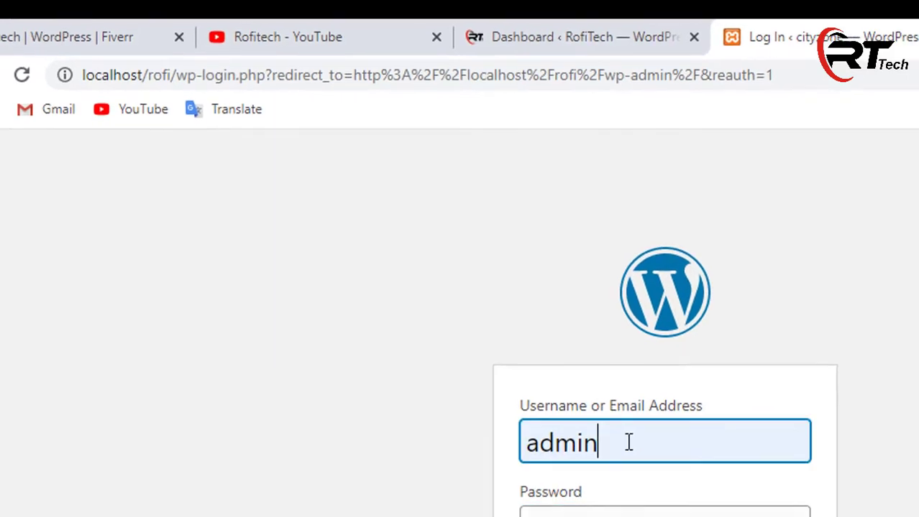
{"action": "left_click", "coordinate": [563, 502]}
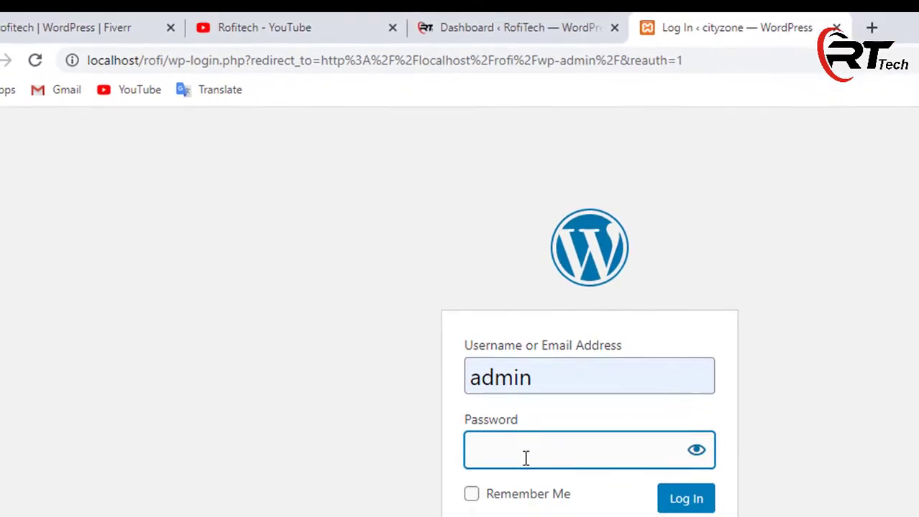
{"action": "type", "text": "••••••••••••••••••"}
{"action": "left_click", "coordinate": [634, 453]}
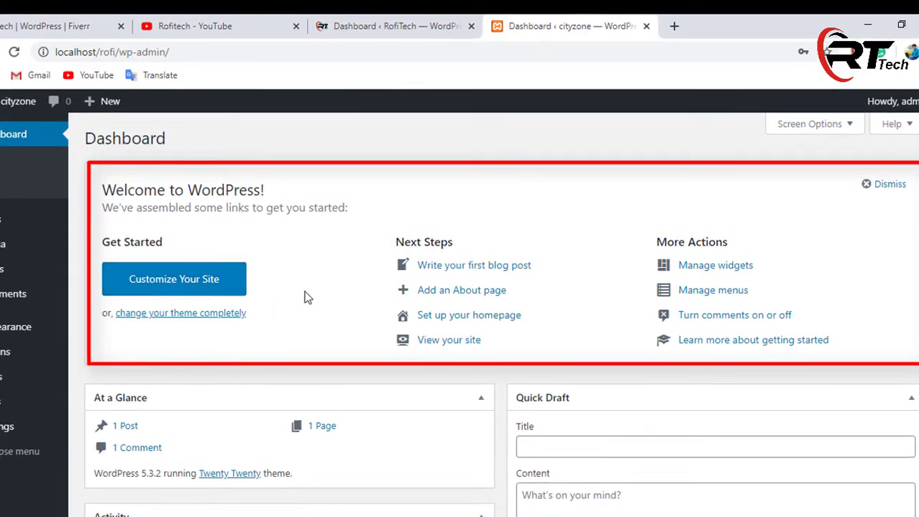
Examine the local site's dashboard widgets: At a Glance with its WordPress version and theme line, Quick Draft, and WordPress Events and News.
{"action": "scroll", "coordinate": [290, 294], "scroll_direction": "down", "scroll_amount": 1}
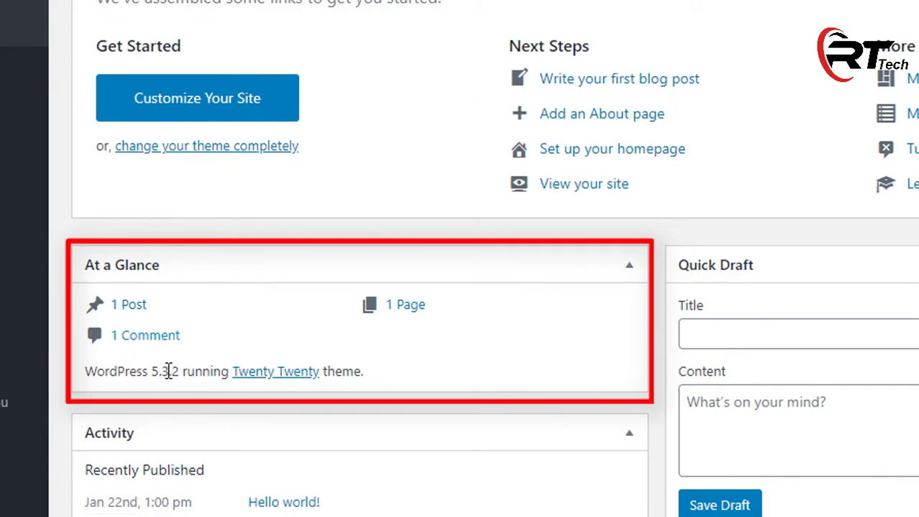
{"action": "left_click_drag", "start_coordinate": [181, 370], "coordinate": [150, 373]}
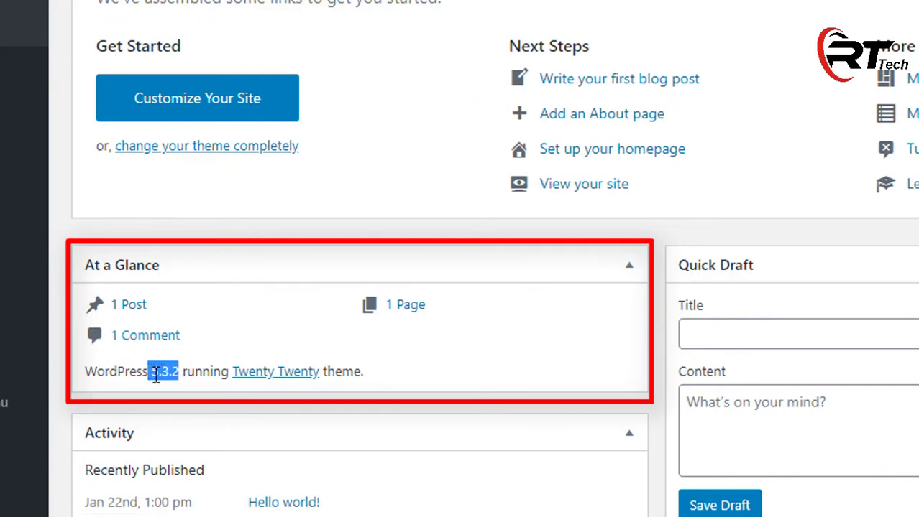
{"action": "left_click", "coordinate": [198, 374]}
{"action": "left_click_drag", "start_coordinate": [223, 375], "coordinate": [344, 377]}
{"action": "left_click", "coordinate": [388, 378]}
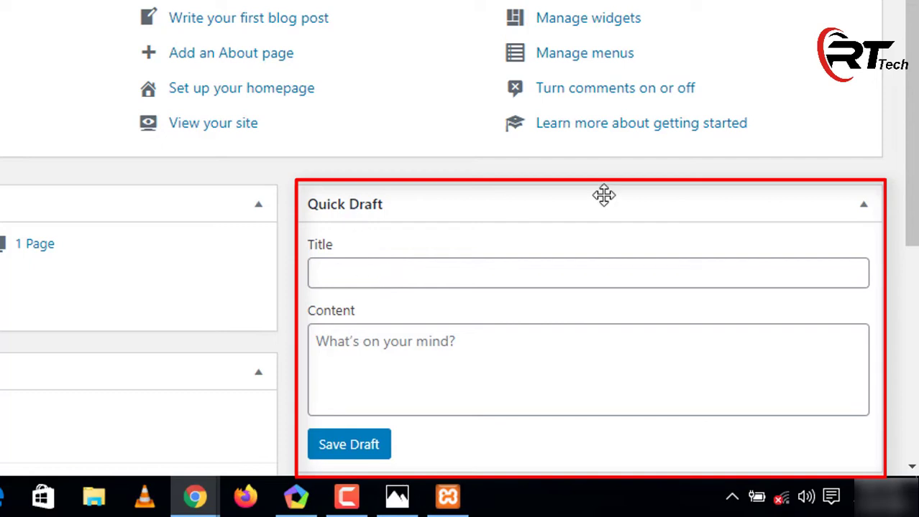
{"action": "scroll", "coordinate": [604, 195], "scroll_direction": "down", "scroll_amount": 5}
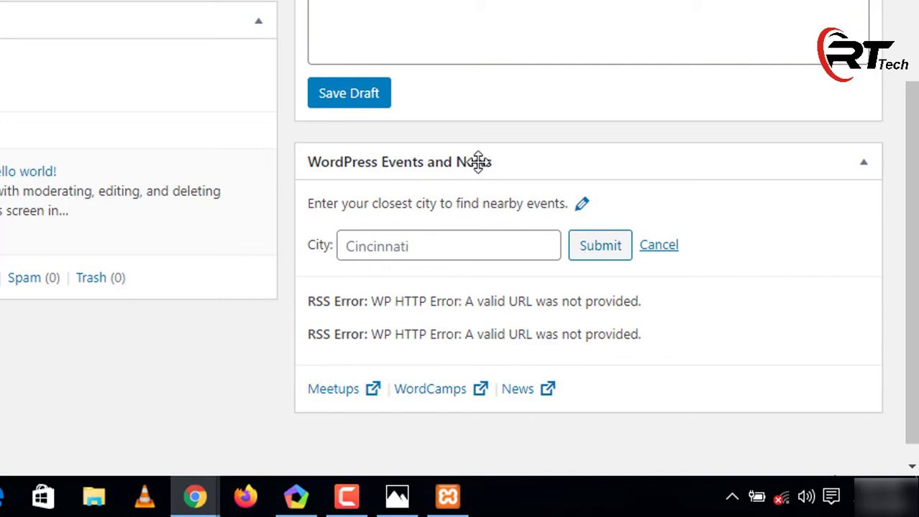
{"action": "scroll", "coordinate": [915, 45], "scroll_direction": "up", "scroll_amount": 5}
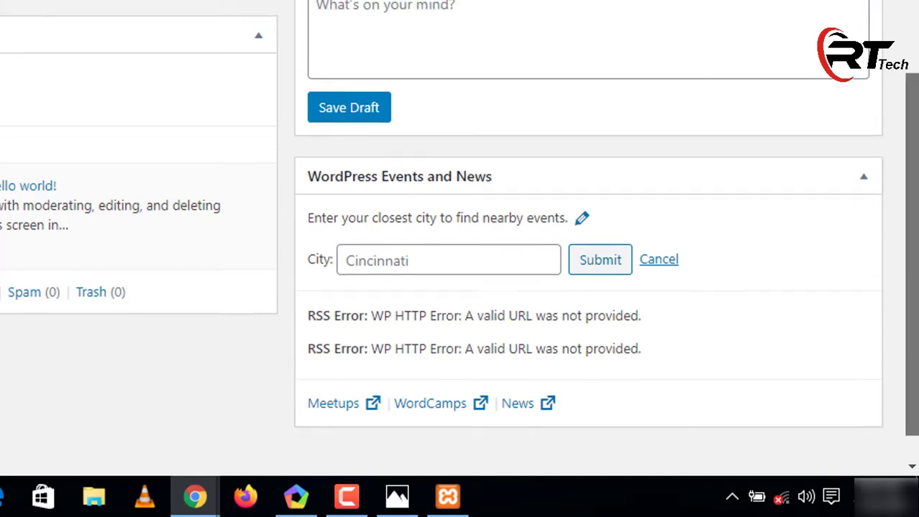
{"action": "scroll", "coordinate": [914, 45], "scroll_direction": "up", "scroll_amount": 1}
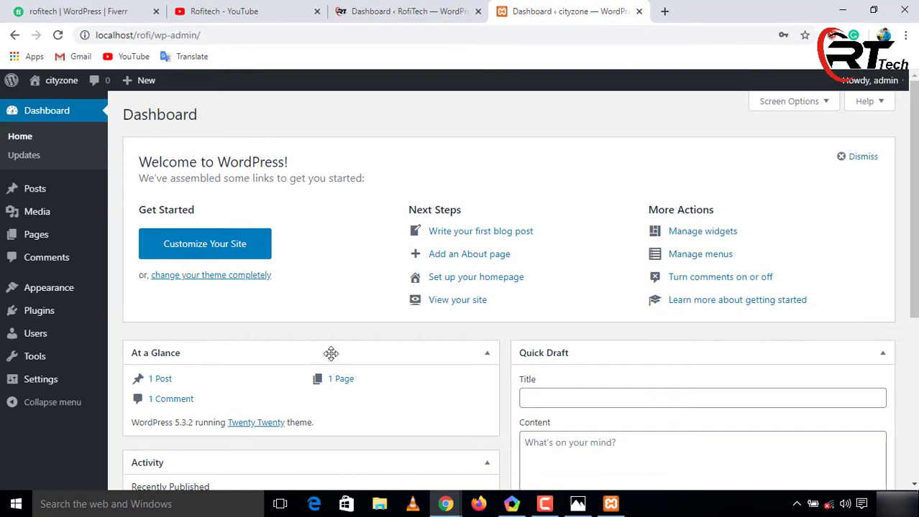
Rearrange the dashboard widgets: place Quick Draft above At a Glance in the first column, and move At a Glance below WordPress Events and News.
{"action": "scroll", "coordinate": [331, 353], "scroll_direction": "down", "scroll_amount": 2}
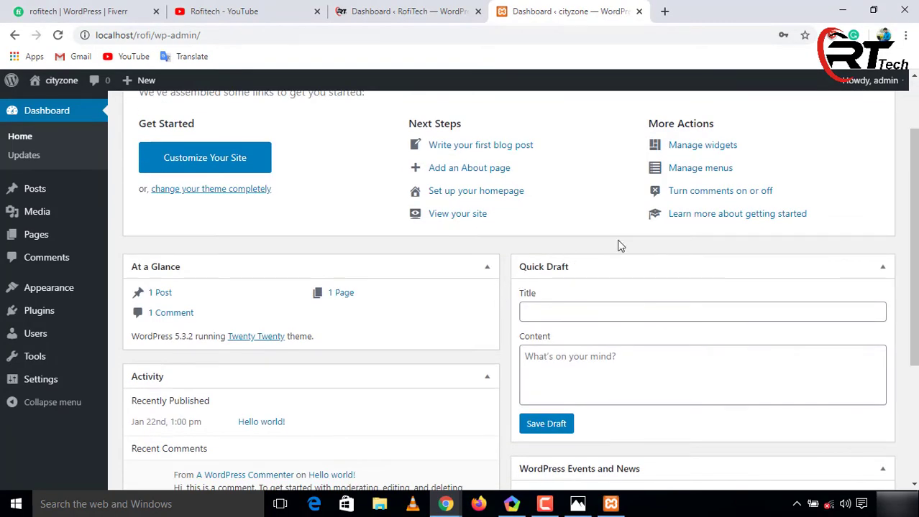
{"action": "left_click_drag", "start_coordinate": [623, 269], "coordinate": [207, 273]}
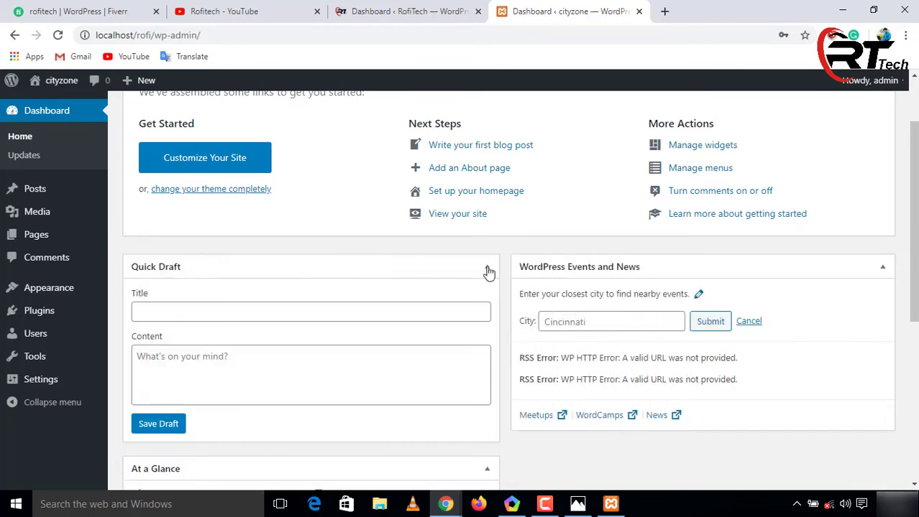
{"action": "left_click_drag", "start_coordinate": [660, 286], "coordinate": [902, 222]}
{"action": "scroll", "coordinate": [608, 300], "scroll_direction": "down", "scroll_amount": 2}
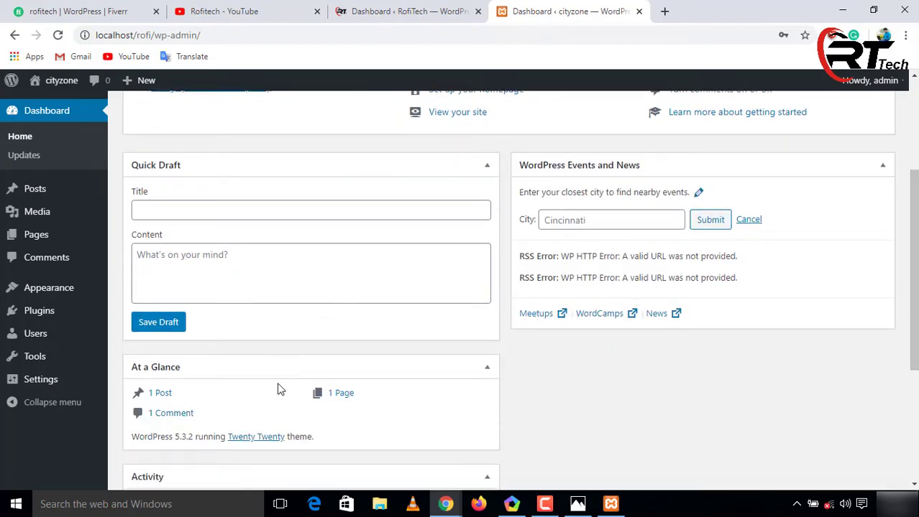
{"action": "left_click_drag", "start_coordinate": [268, 373], "coordinate": [628, 367]}
{"action": "scroll", "coordinate": [509, 290], "scroll_direction": "up", "scroll_amount": 4}
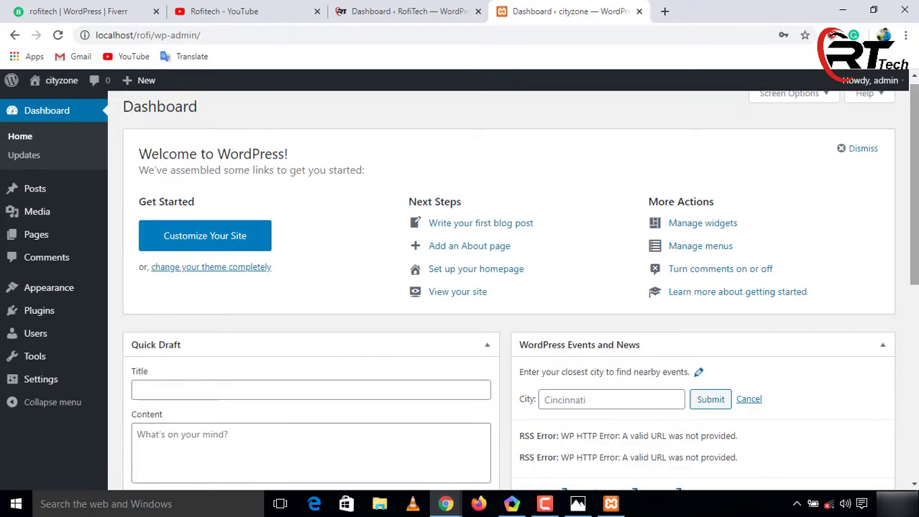
Open the local site's Customizer and, while it loads, review the widgets on the live RofiTech site's dashboard.
{"action": "left_click", "coordinate": [214, 242]}
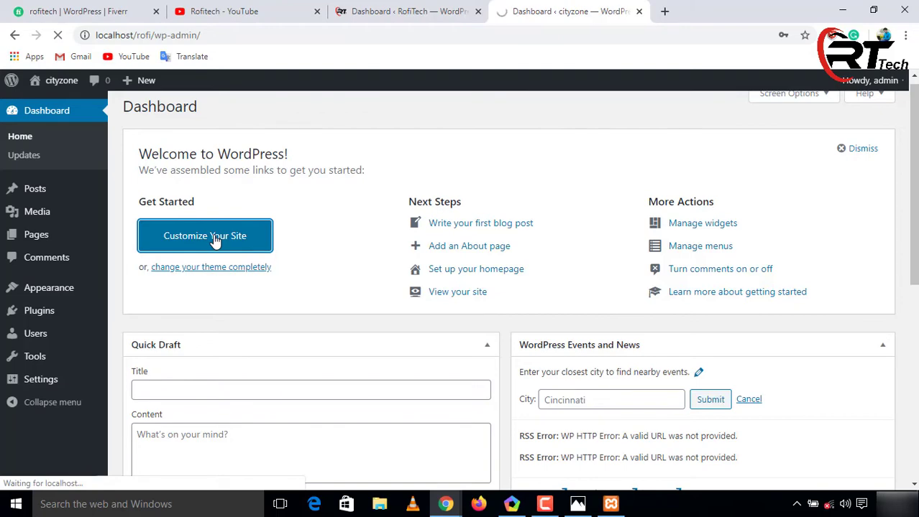
{"action": "left_click", "coordinate": [392, 9]}
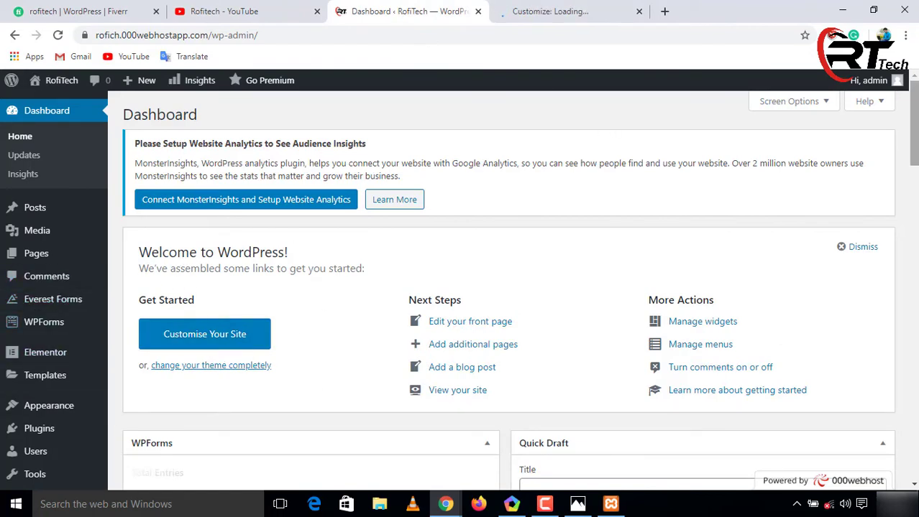
{"action": "scroll", "coordinate": [546, 253], "scroll_direction": "down", "scroll_amount": 3}
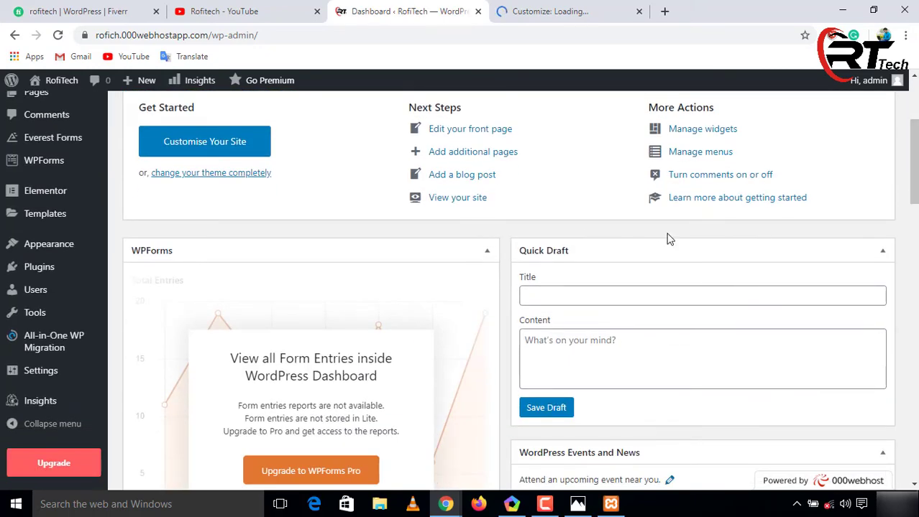
{"action": "left_click_drag", "start_coordinate": [913, 163], "coordinate": [914, 187]}
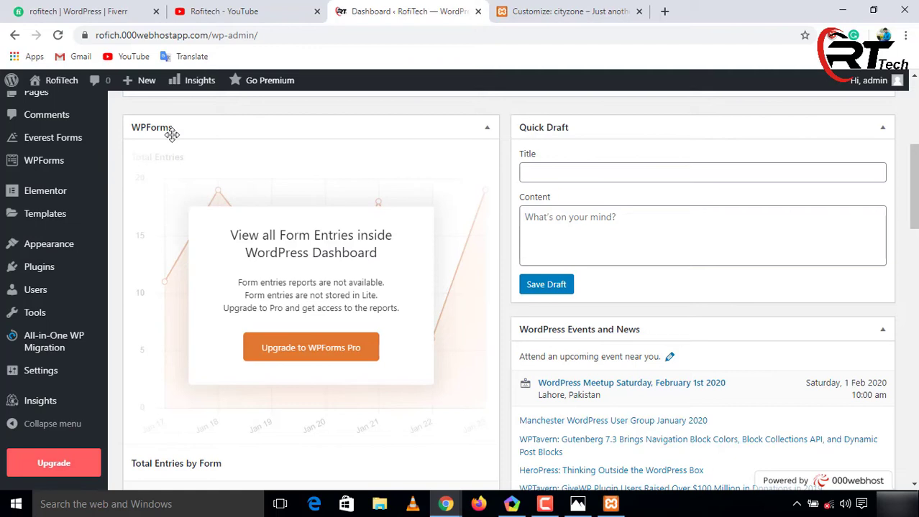
{"action": "left_click_drag", "start_coordinate": [913, 179], "coordinate": [914, 115]}
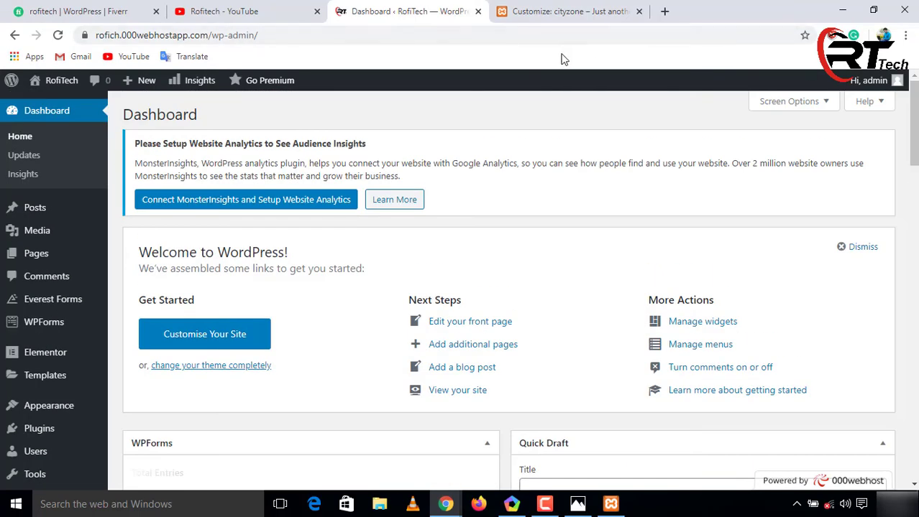
Return to the local cityzone site's Customizer and review its list of settings sections from Site Identity to Additional CSS.
{"action": "left_click", "coordinate": [557, 8]}
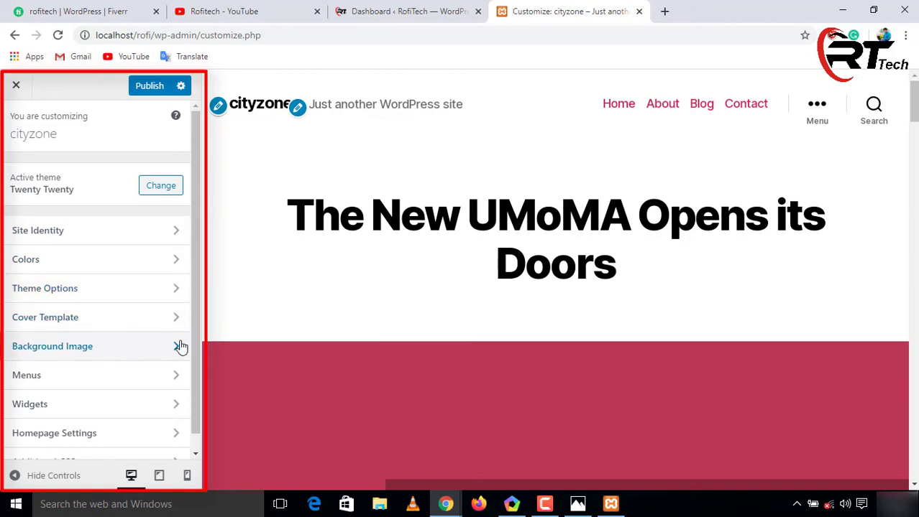
{"action": "left_click_drag", "start_coordinate": [192, 343], "coordinate": [194, 367]}
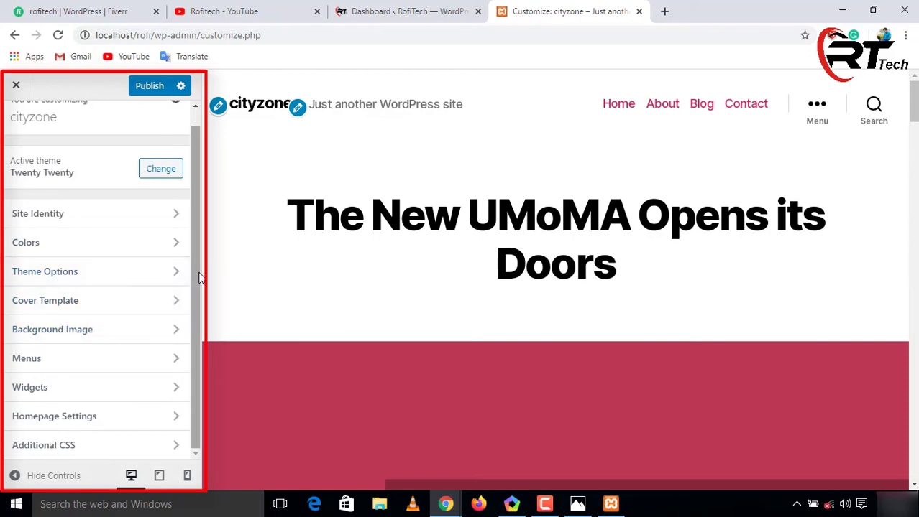
{"action": "left_click_drag", "start_coordinate": [199, 280], "coordinate": [199, 238]}
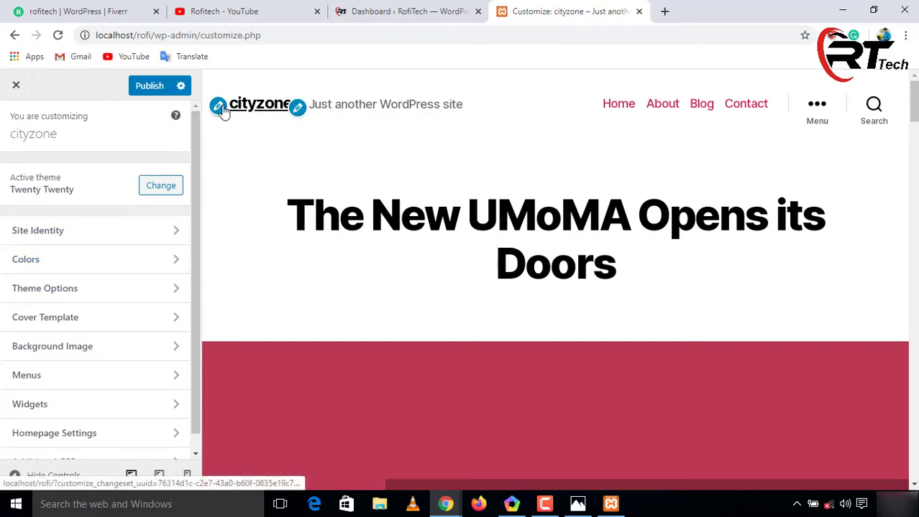
Replace the site's tagline with "rofitech" in the Site Identity settings and publish the change.
{"action": "left_click", "coordinate": [298, 107]}
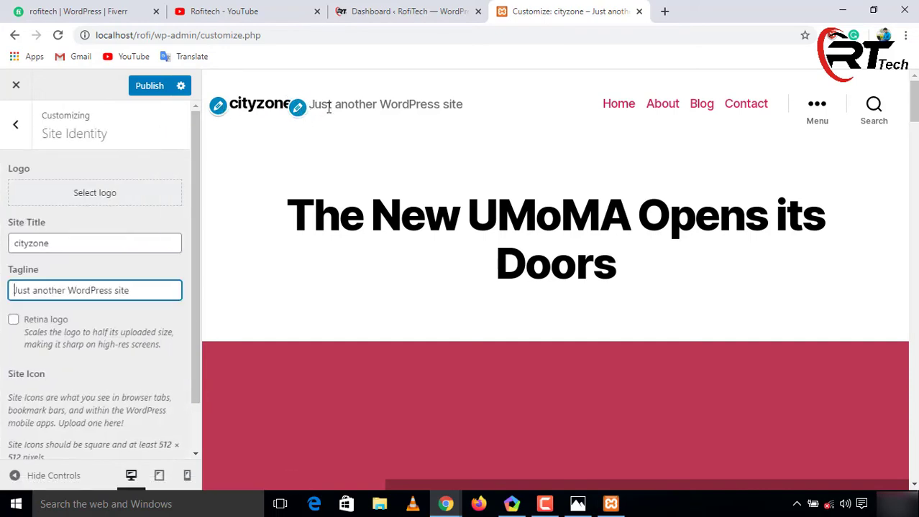
{"action": "left_click_drag", "start_coordinate": [133, 291], "coordinate": [2, 296]}
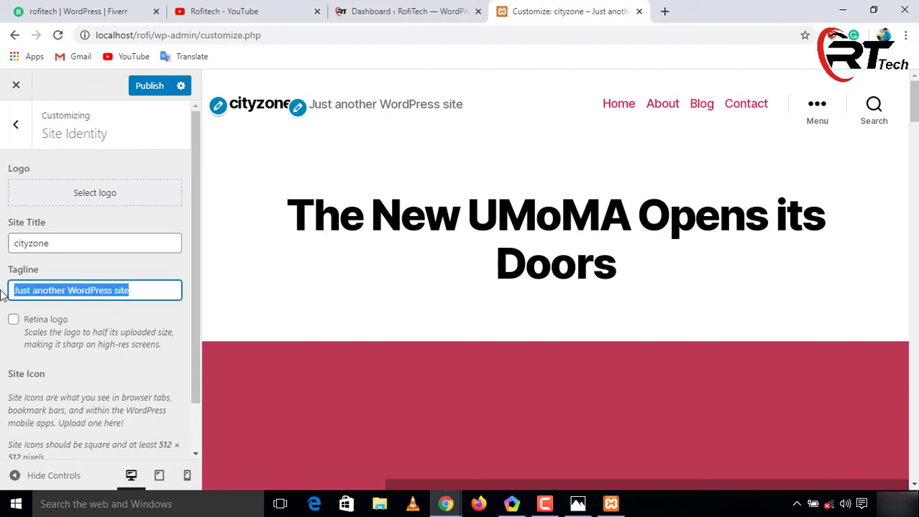
{"action": "type", "text": "r"}
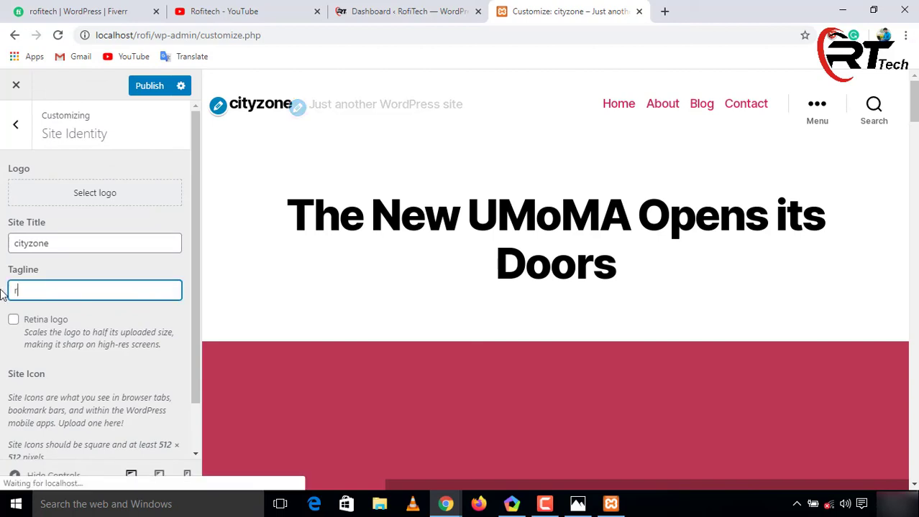
{"action": "type", "text": "ofitech"}
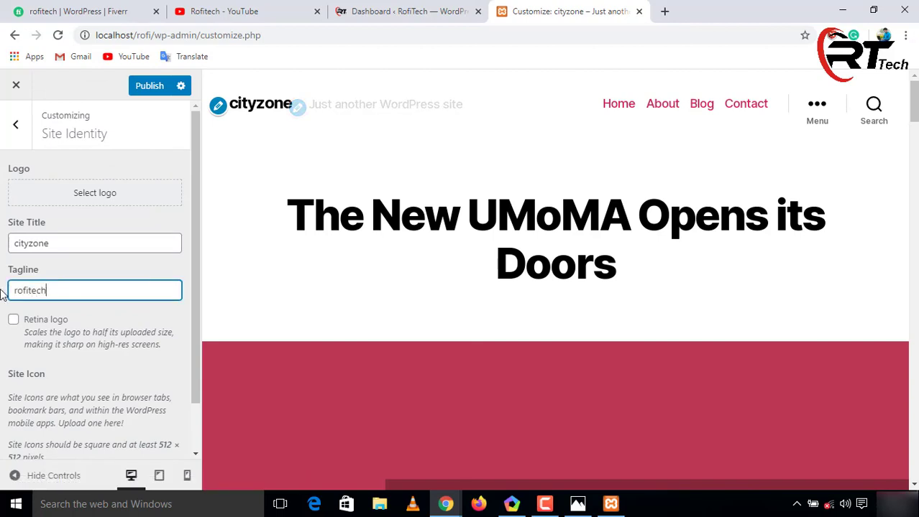
{"action": "left_click", "coordinate": [151, 89]}
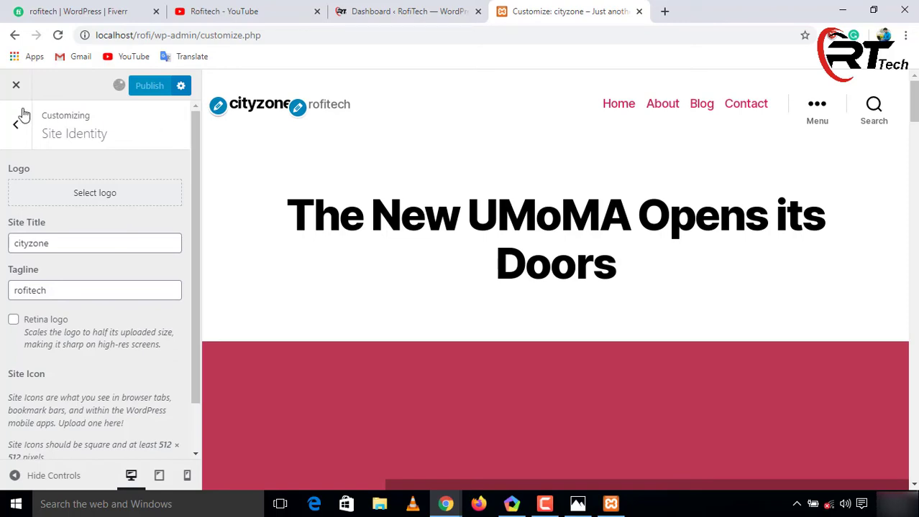
Close the Customizer and confirm leaving the page.
{"action": "left_click", "coordinate": [16, 86]}
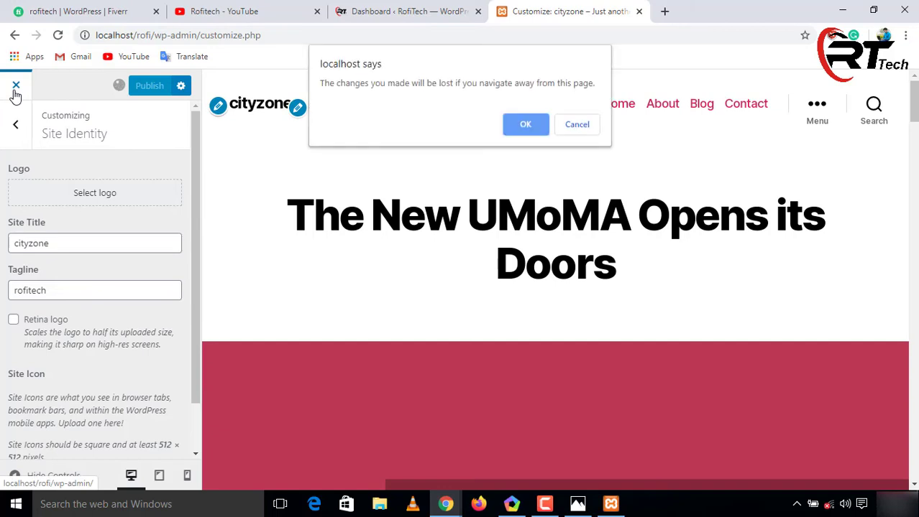
{"action": "left_click", "coordinate": [519, 125]}
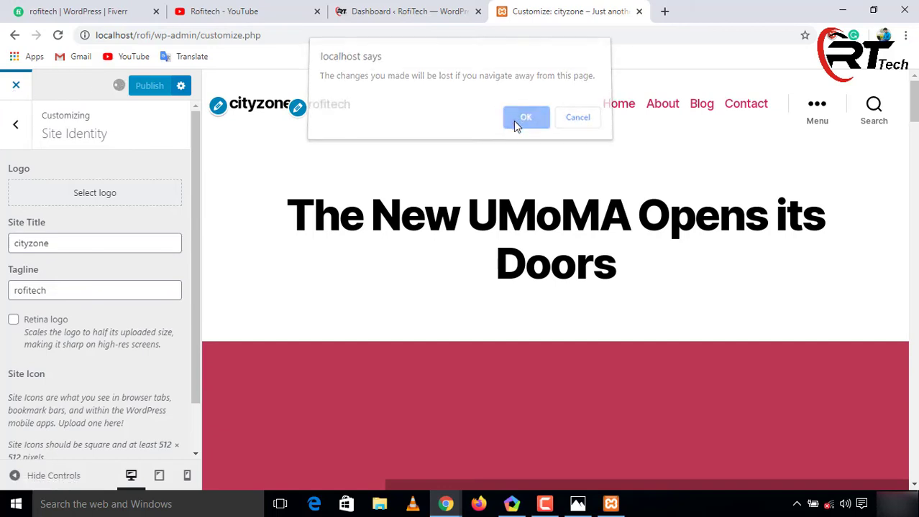